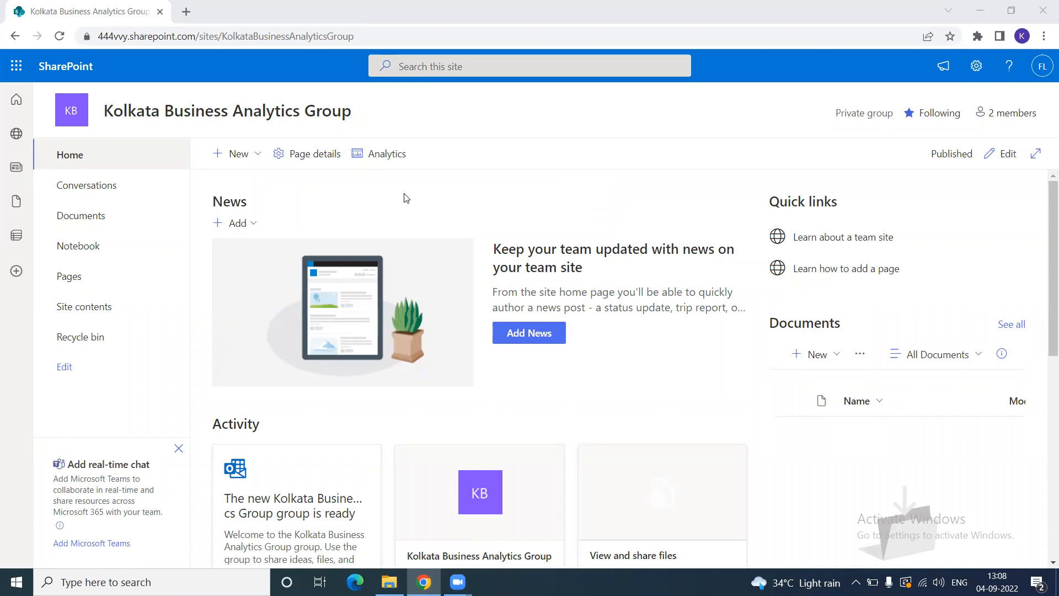
- Go to the site's Site contents page and bring up the + New creation options
click(91, 310)
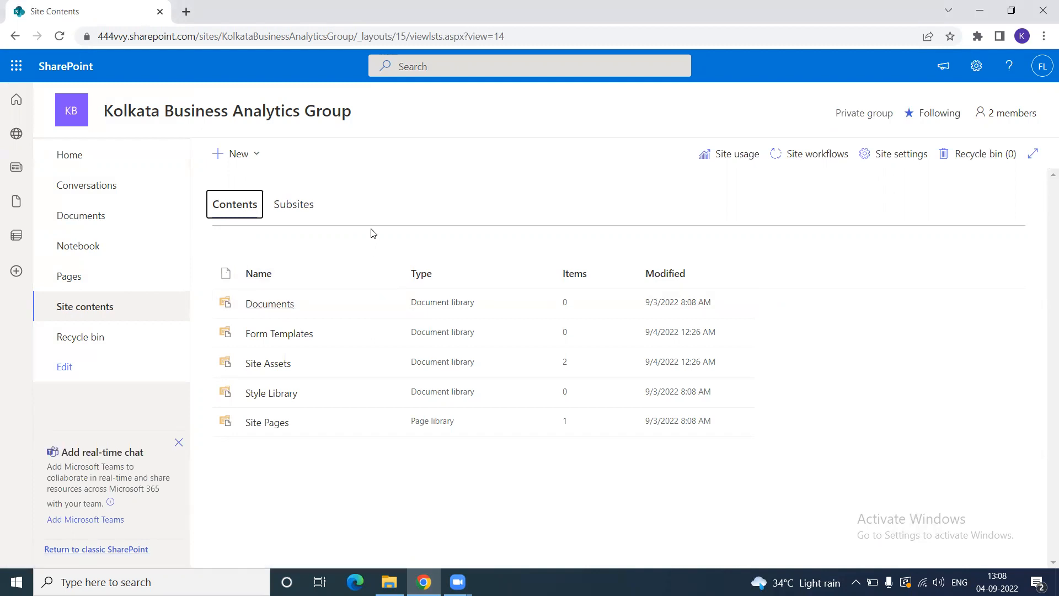
click(256, 156)
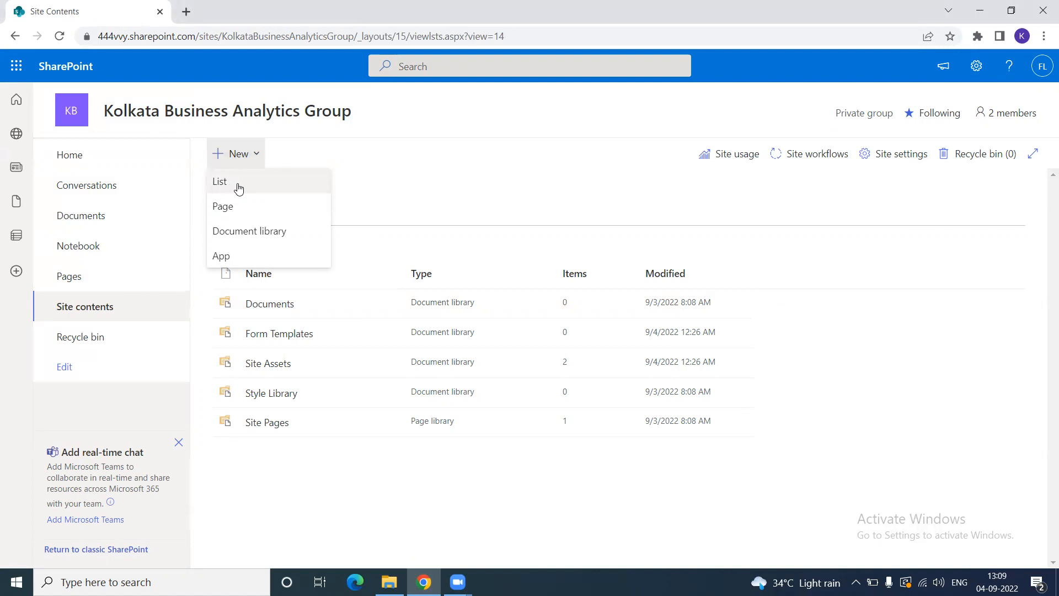
- Start a new List from scratch using the Blank list option
click(267, 187)
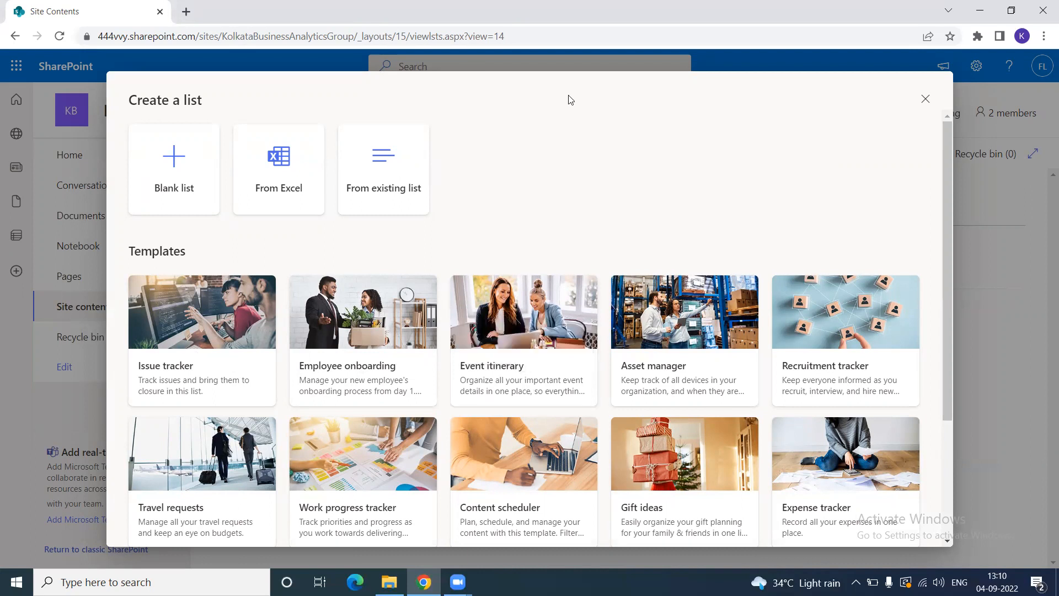
click(173, 182)
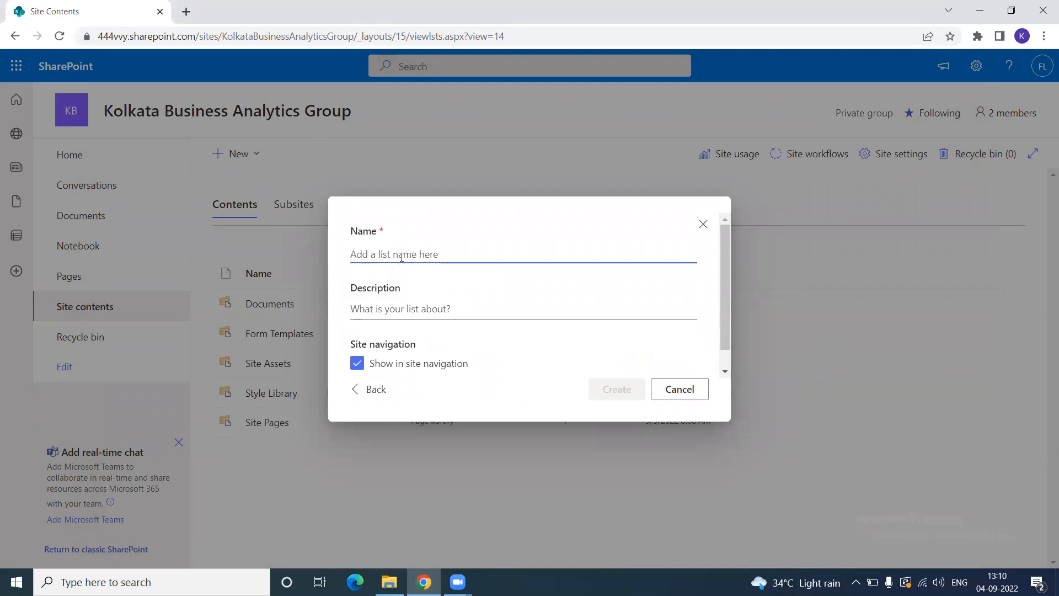
- Create the list 'KBAG Employee List', hidden from site navigation
text(KBAG E)
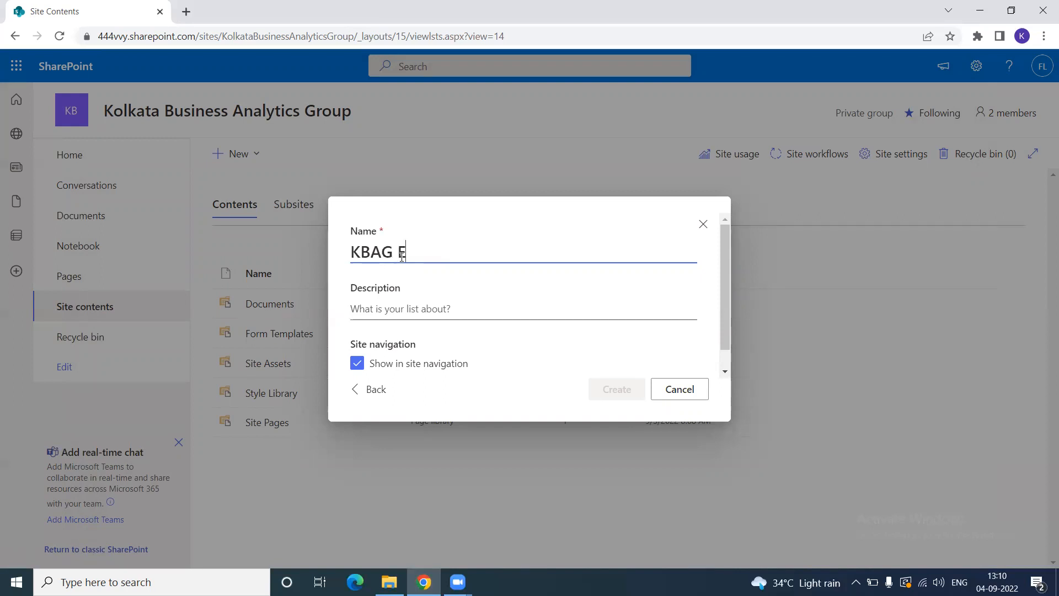
text(mployee )
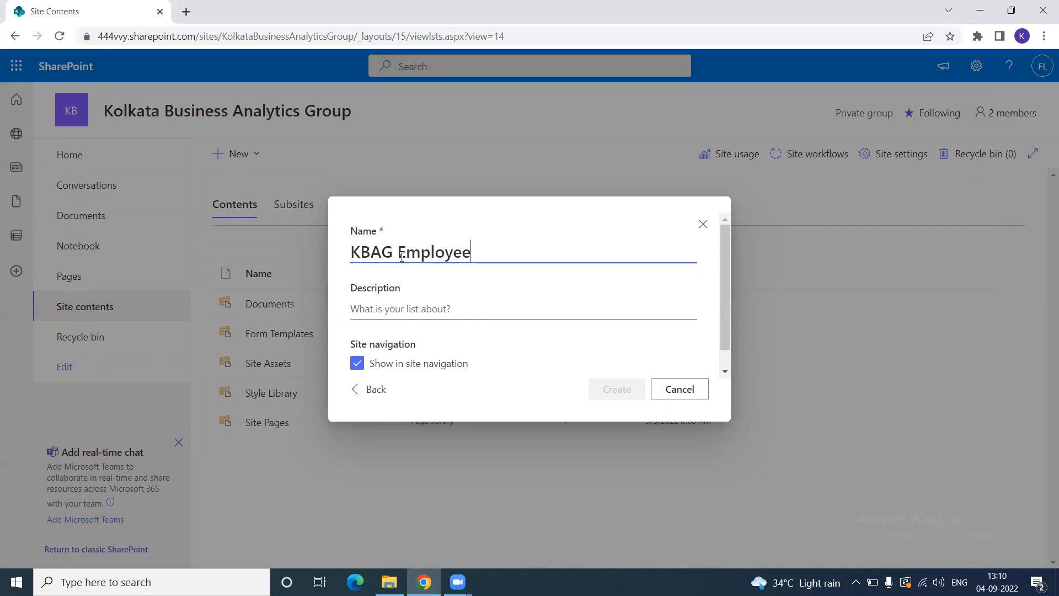
text(List)
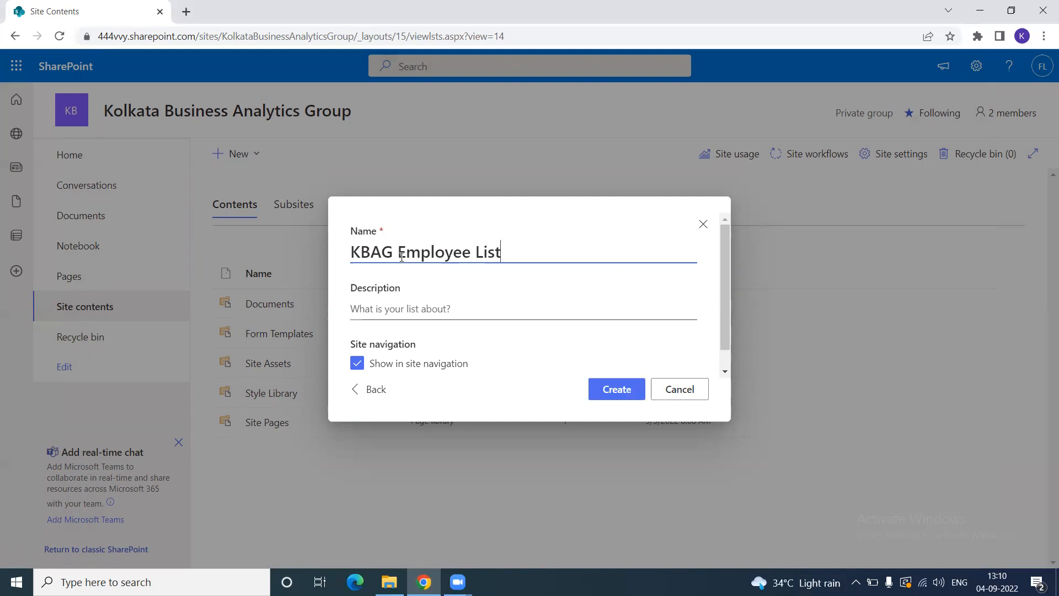
click(380, 234)
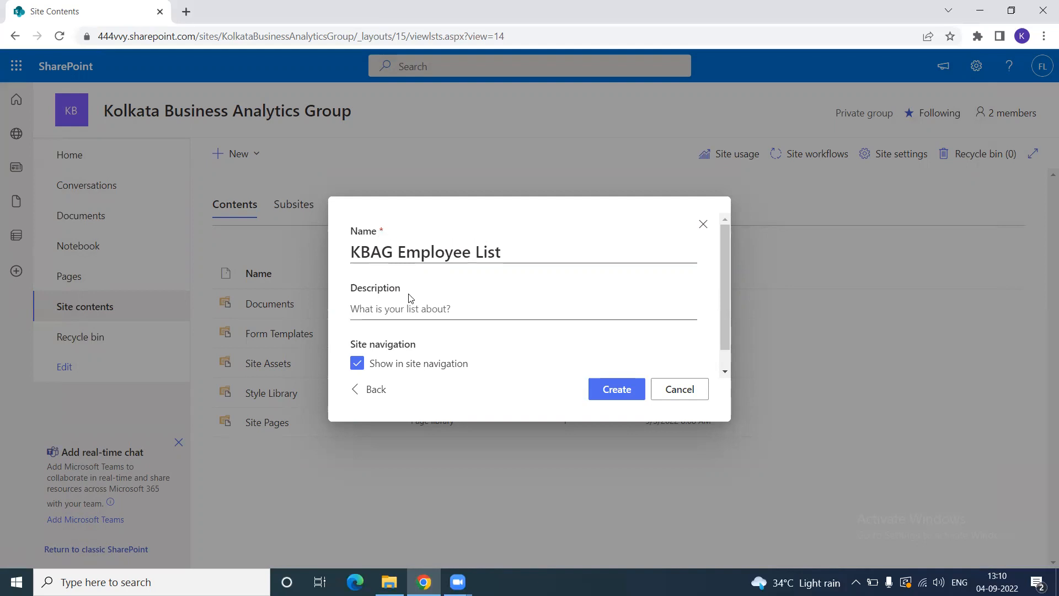
click(388, 308)
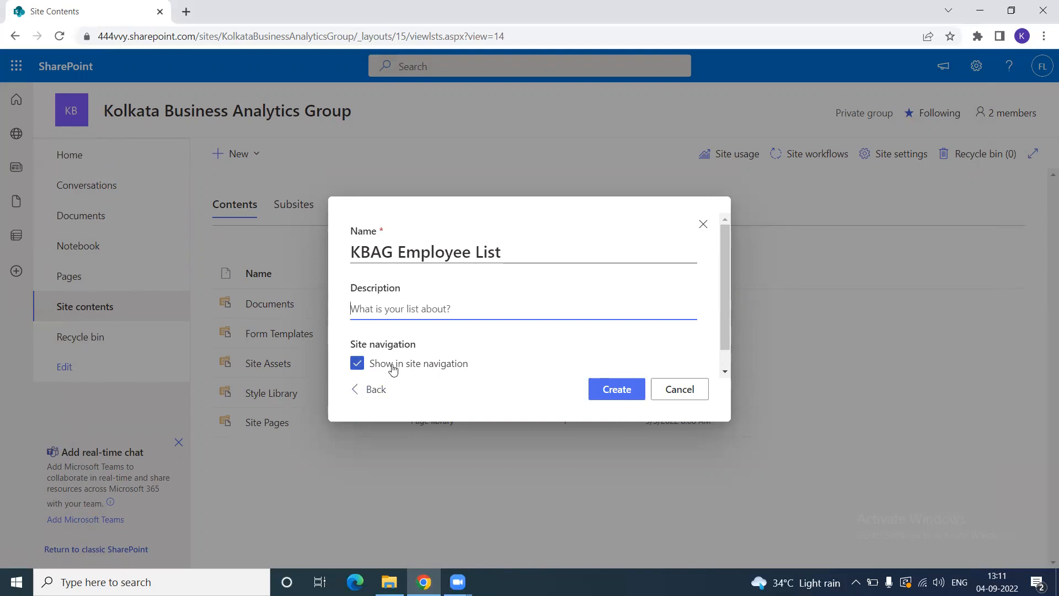
click(357, 364)
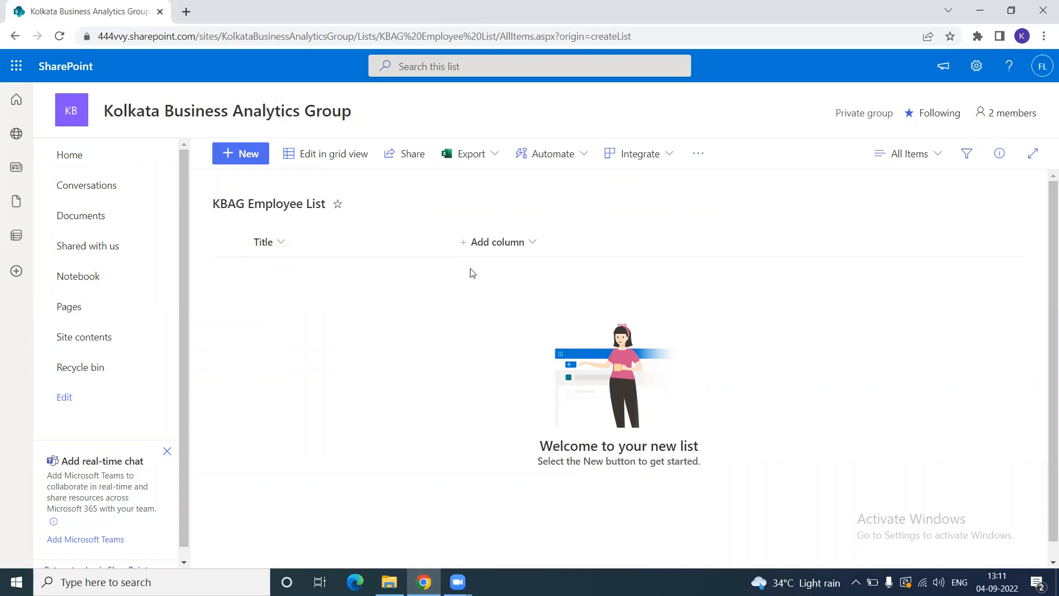
- Add a single-line-of-text column named 'Email' with no default value
click(530, 243)
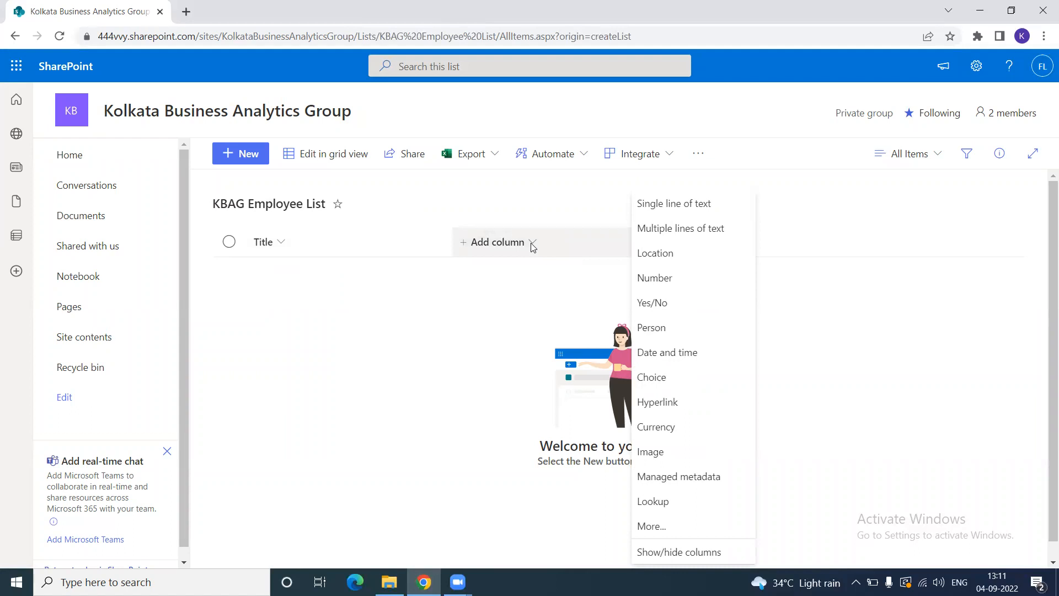
click(679, 213)
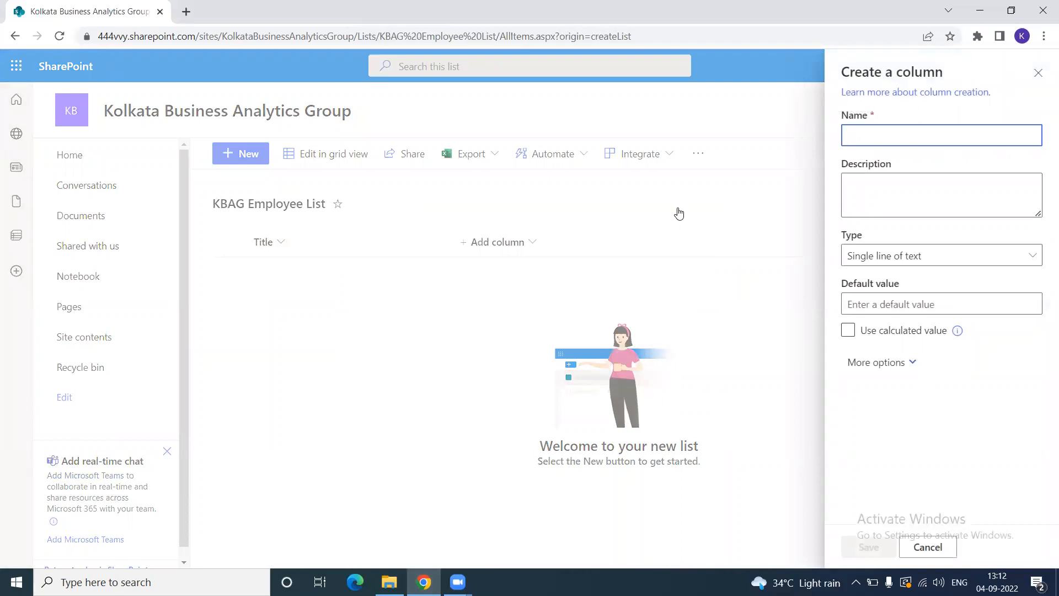
text(Email)
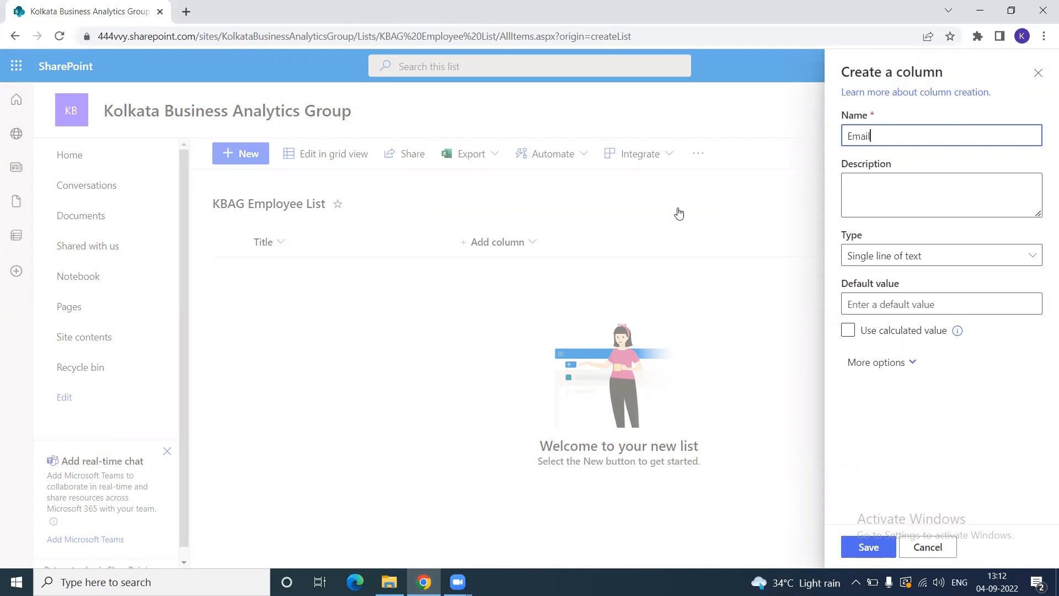
click(873, 183)
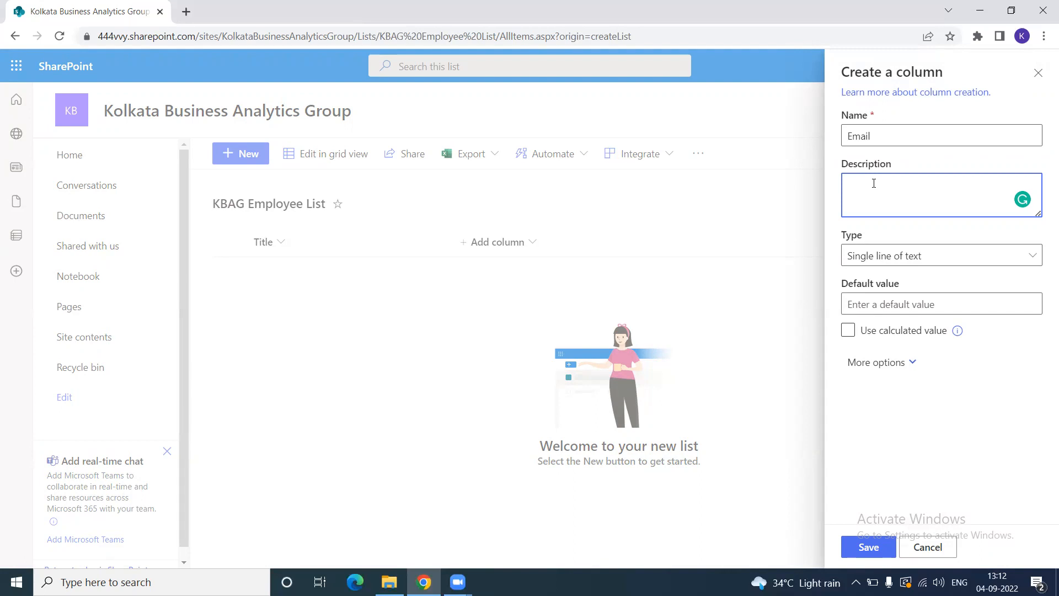
click(882, 257)
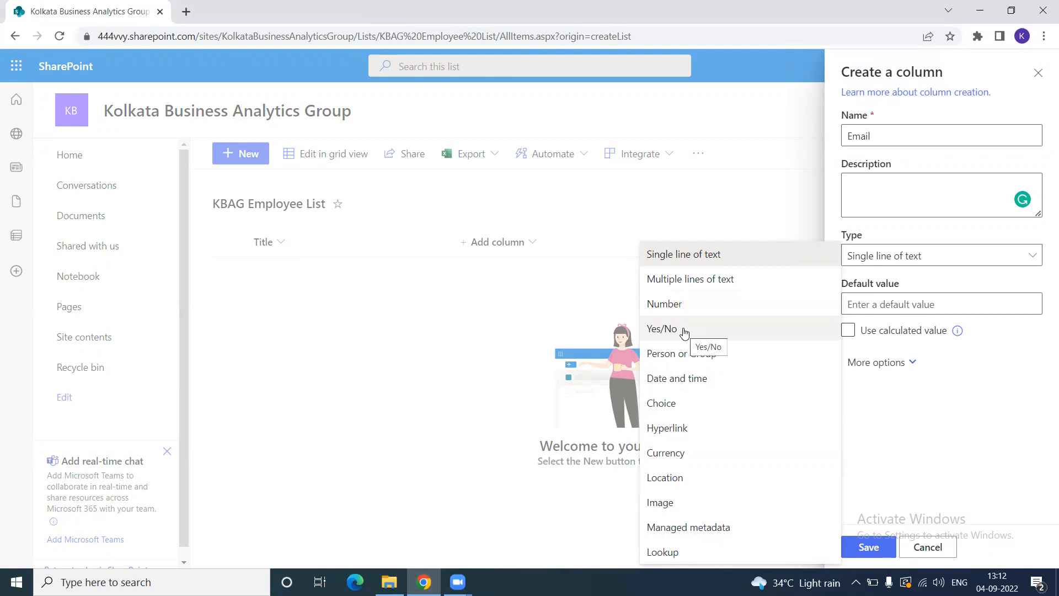
click(1009, 377)
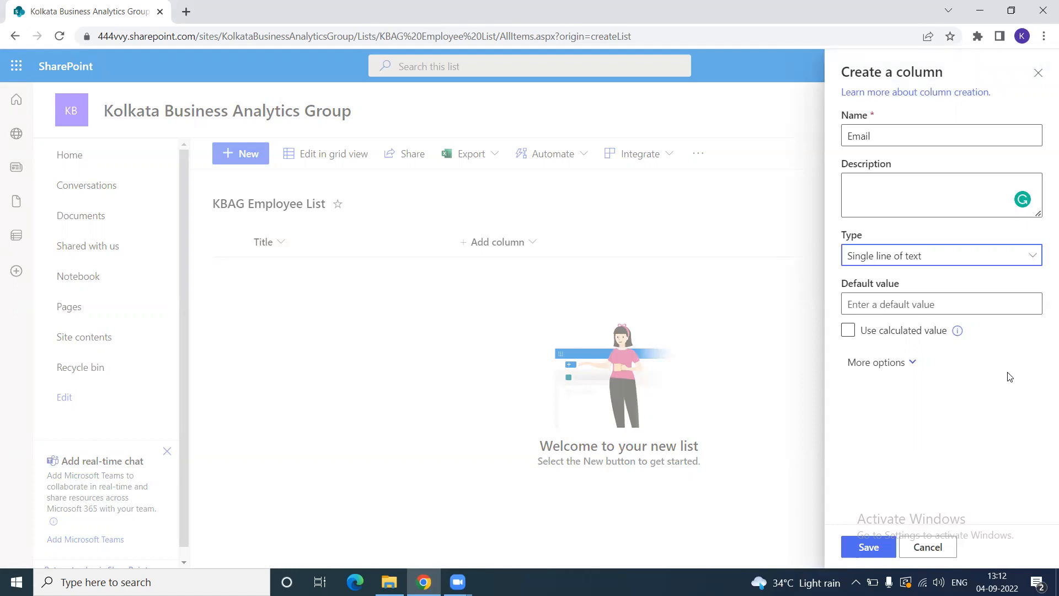
click(891, 304)
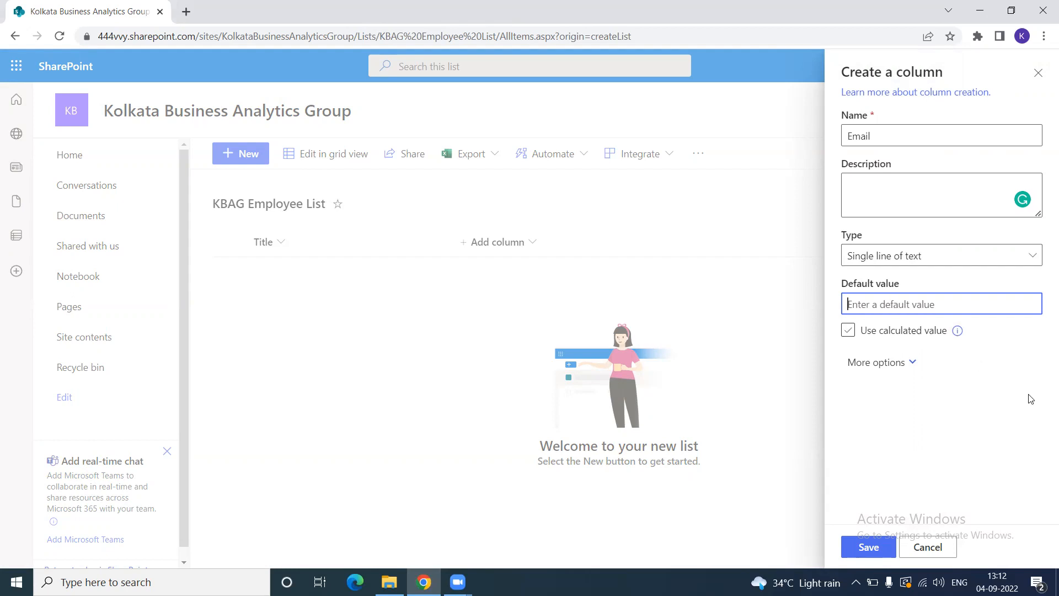
click(1007, 368)
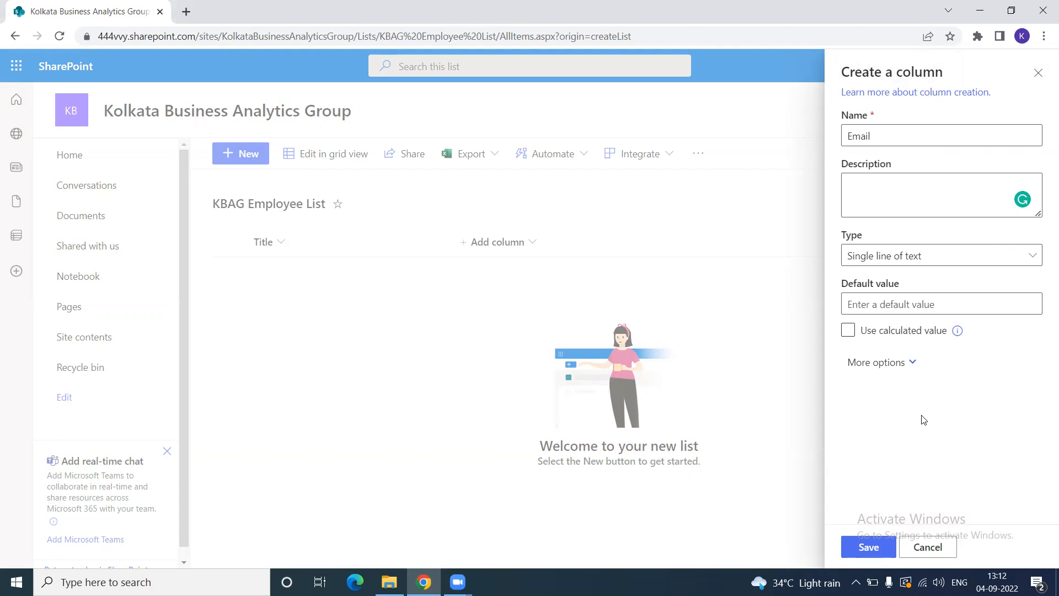
click(878, 551)
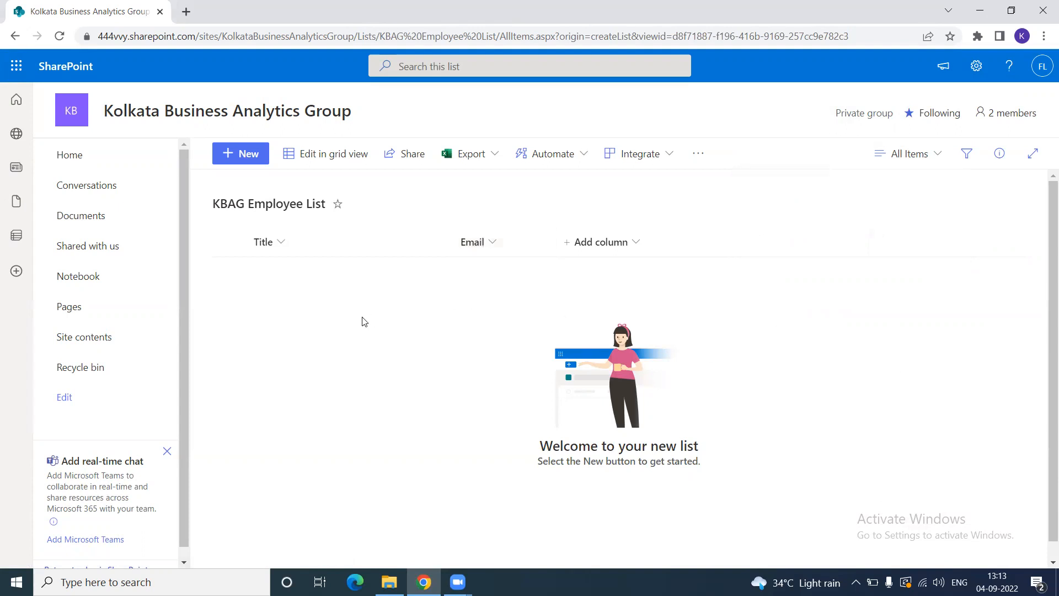
- Add a single-line-of-text column named 'Employee No'
click(636, 246)
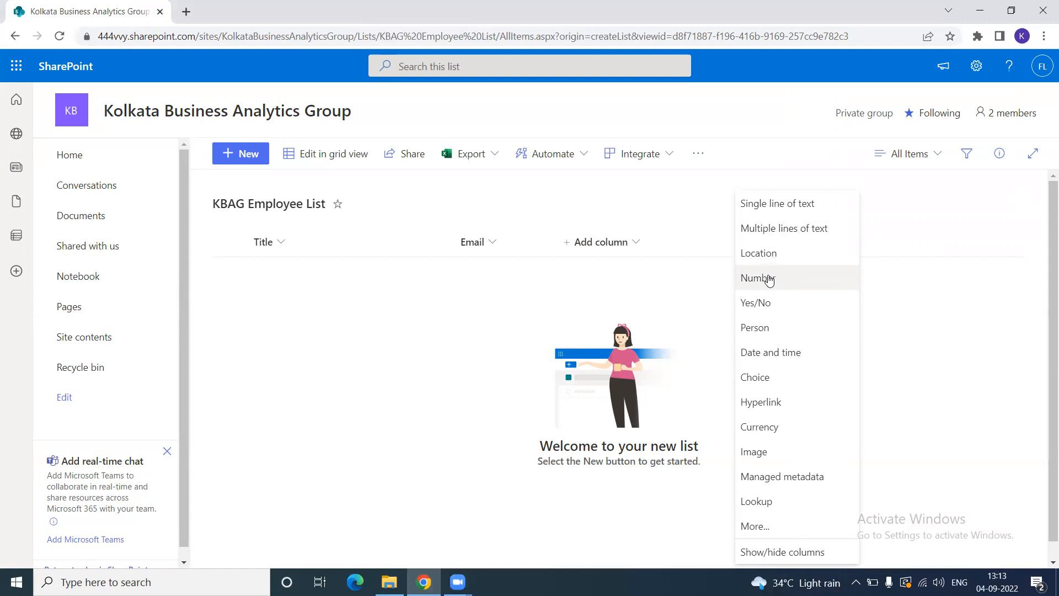
click(786, 211)
text(E)
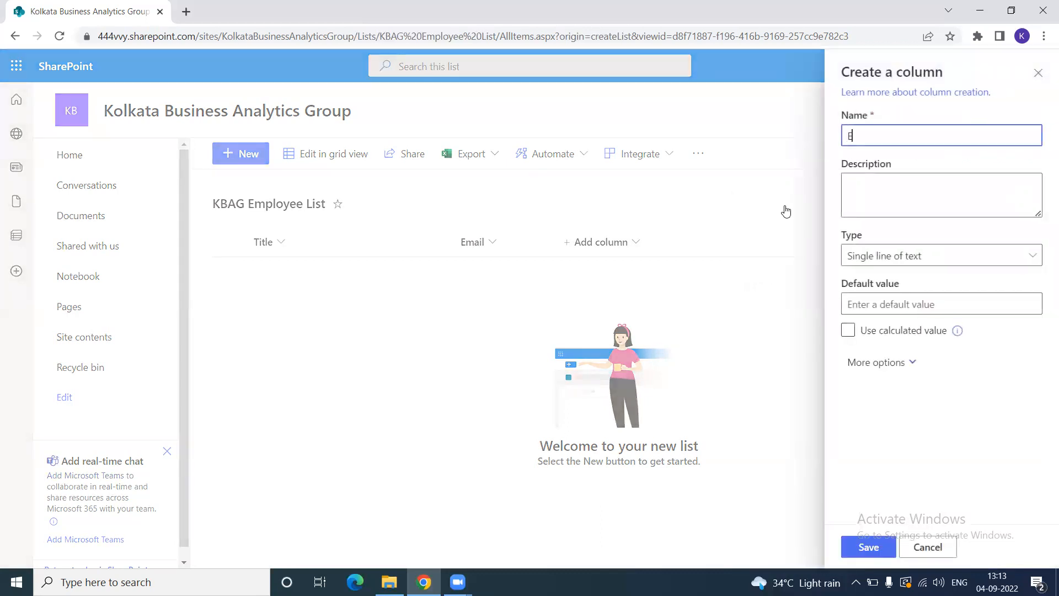
text(mployee NO)
key(BackSpace)
text(o)
click(869, 547)
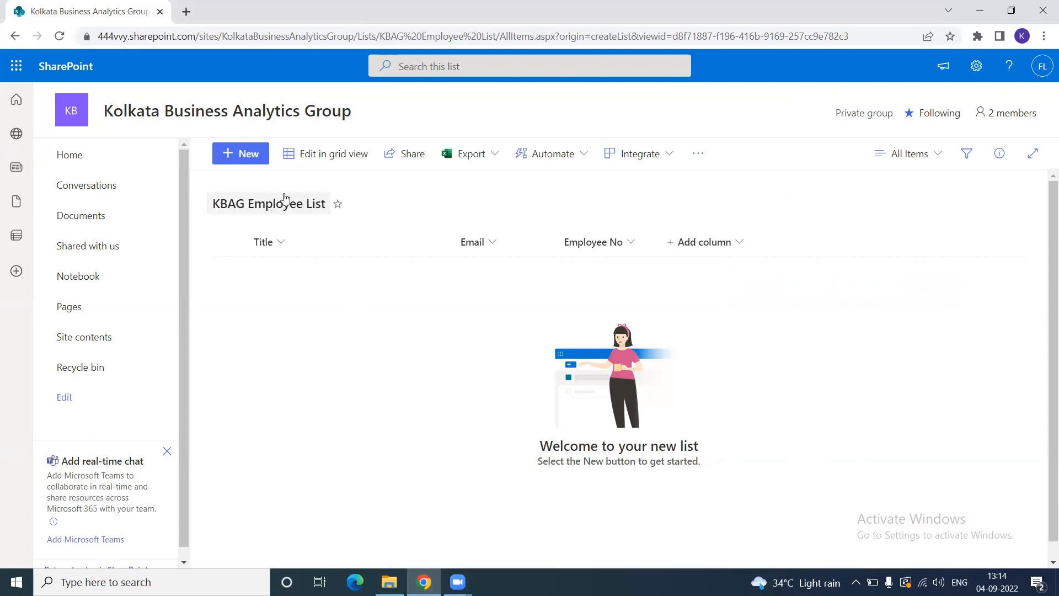
- Add item 'KBAG Employee1' with the employee's email address and Employee No 123456
click(246, 156)
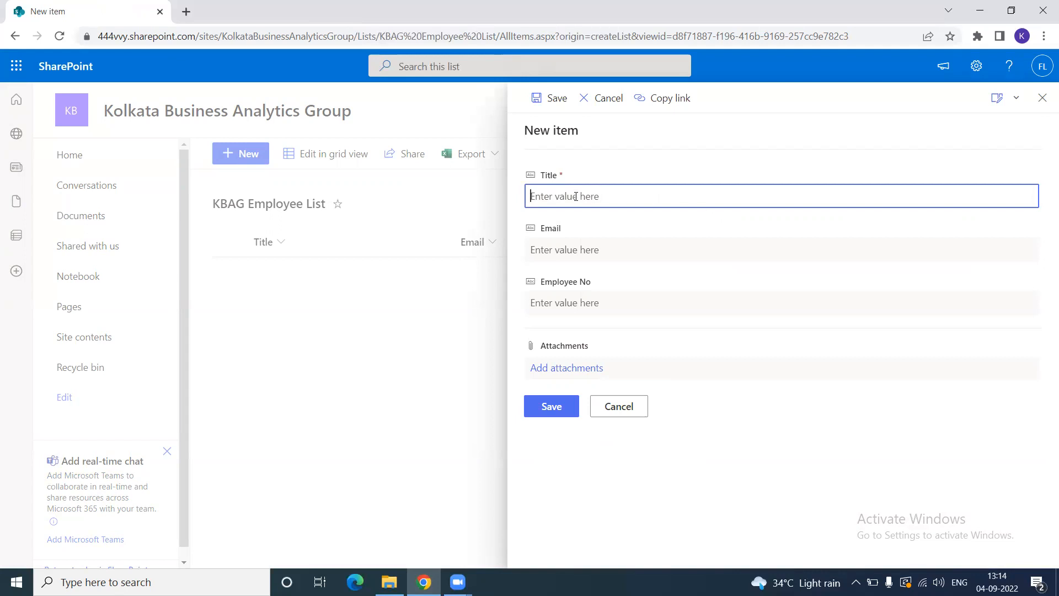
text(KBAG Employee1)
click(572, 249)
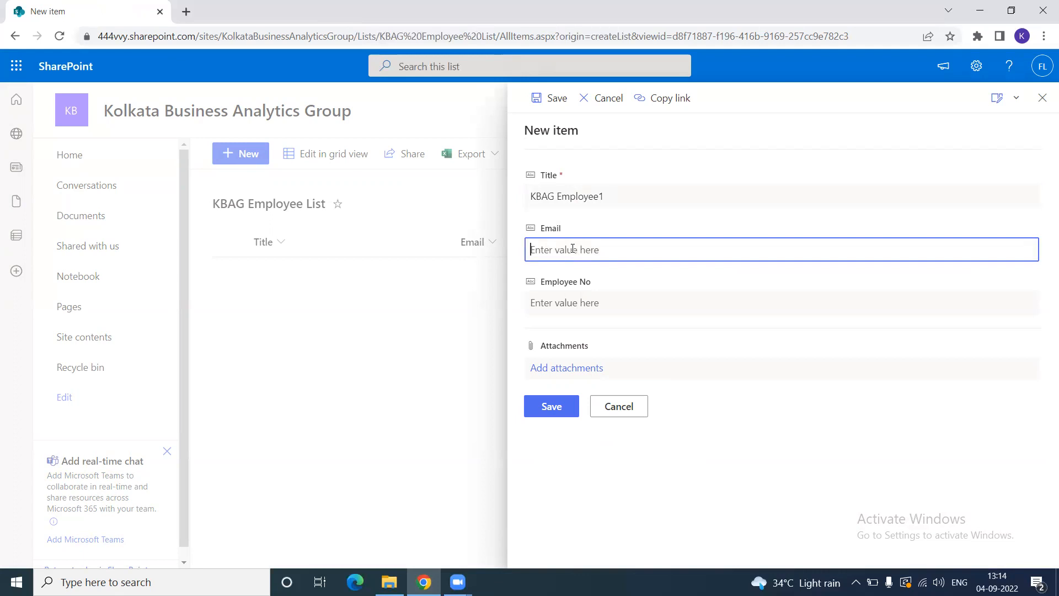
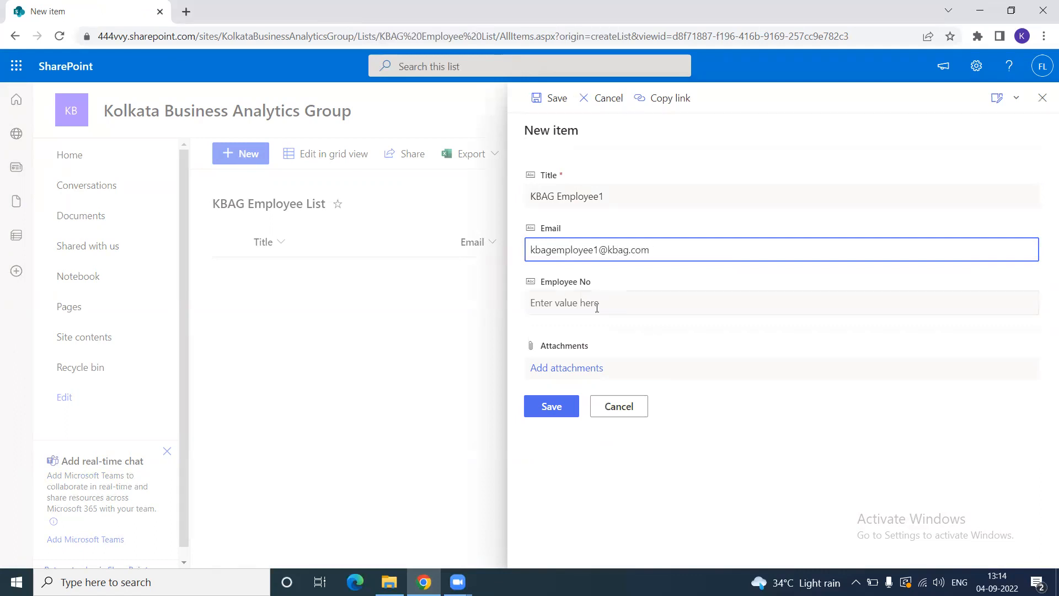
click(566, 303)
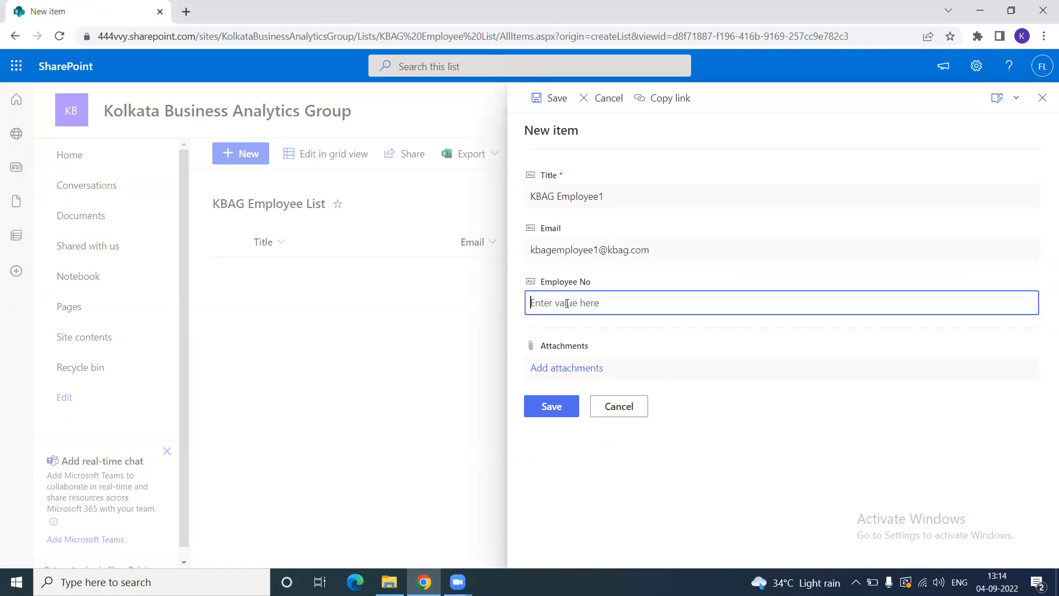
text(123456)
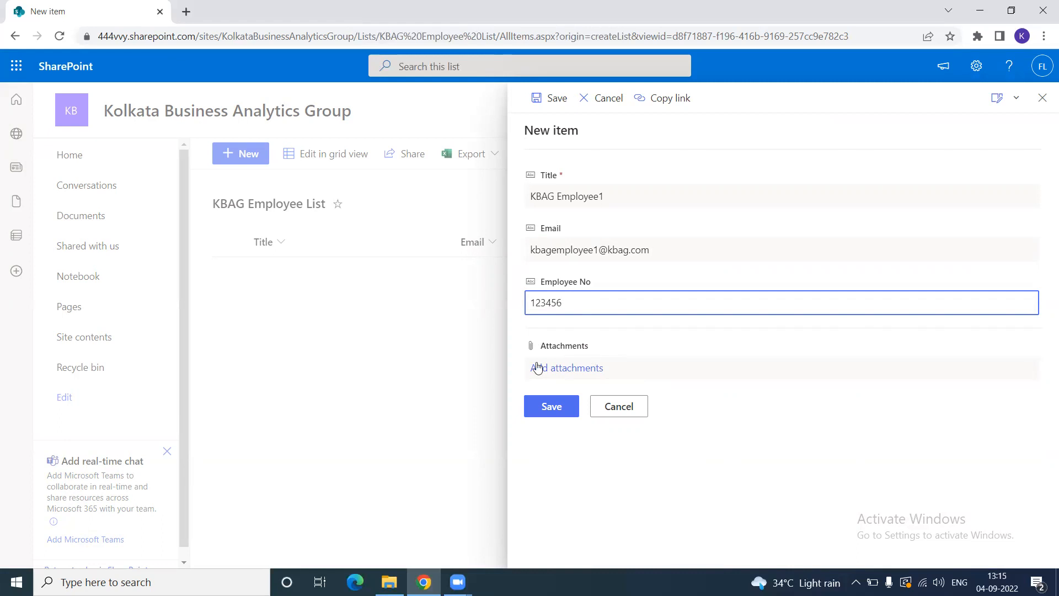
click(554, 406)
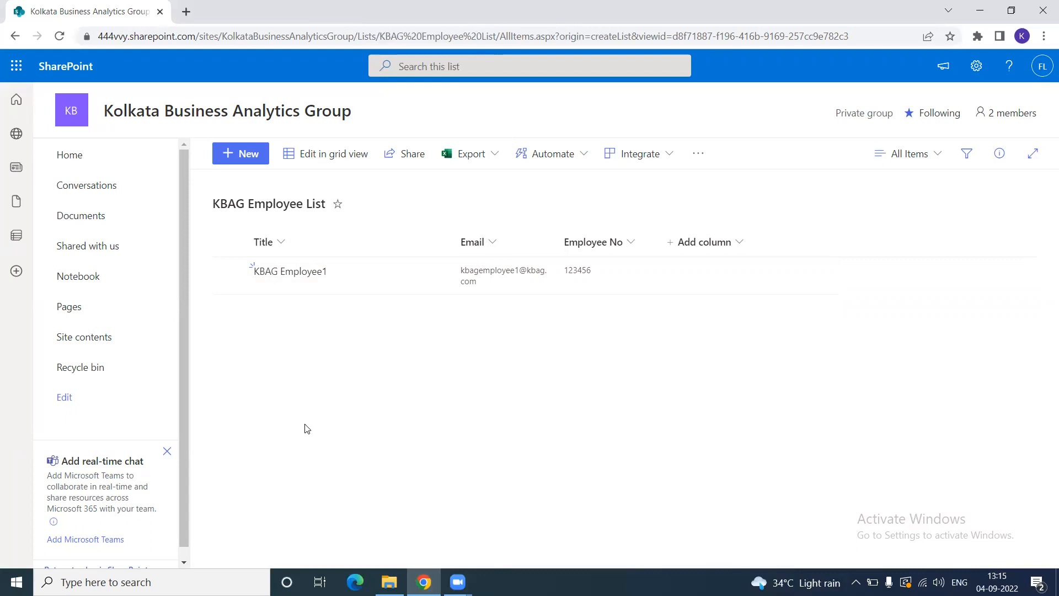
- Switch to grid view and insert a blank row below KBAG Employee1
click(338, 159)
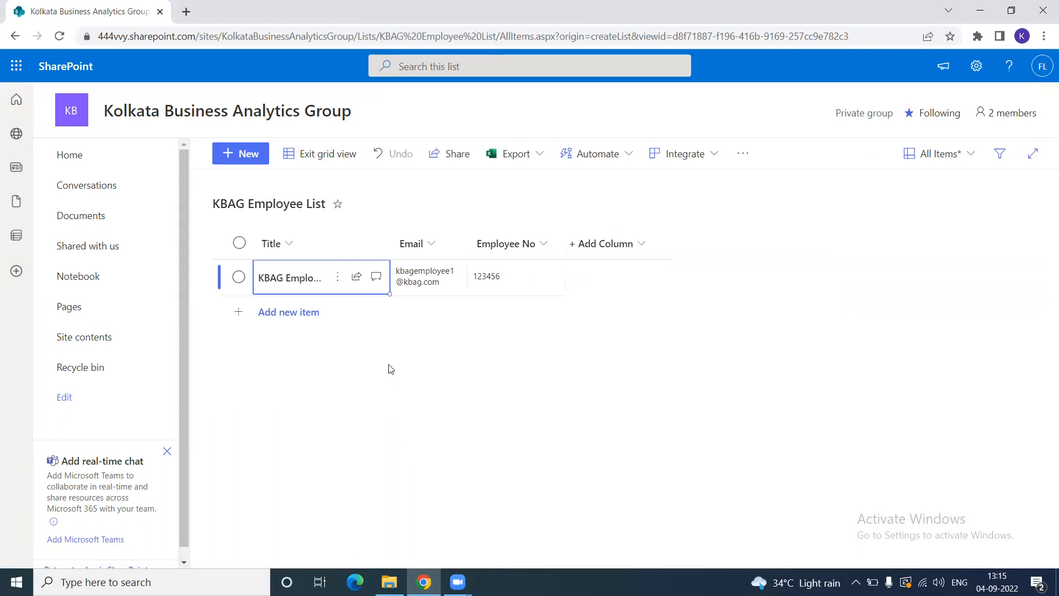
click(305, 313)
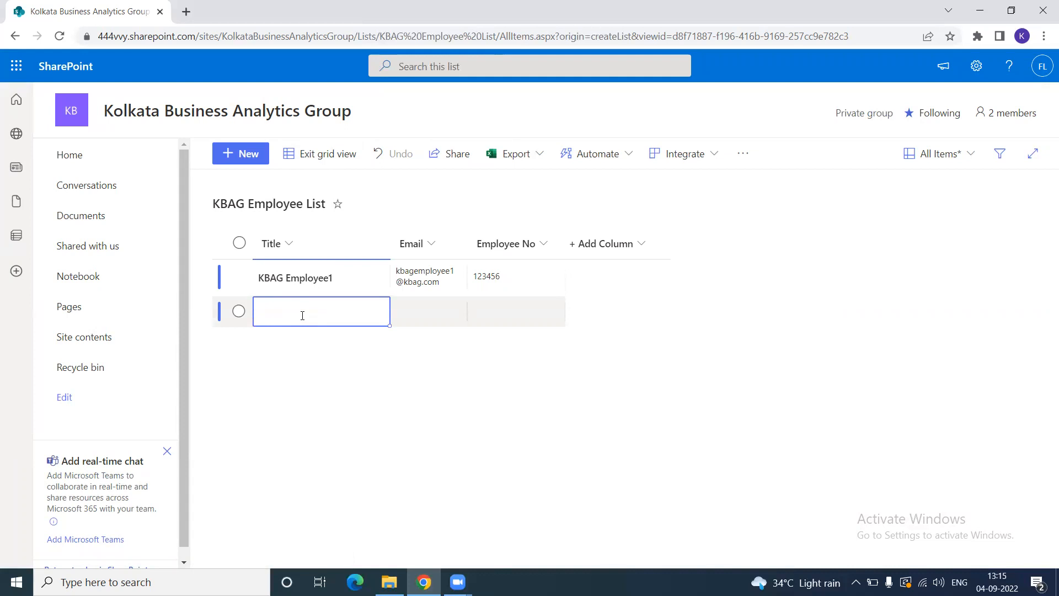
- Title the new row 'KBAG Employee2' and paste KBAG Employee1's email into its Email cell
click(303, 316)
text(KBAG Emp)
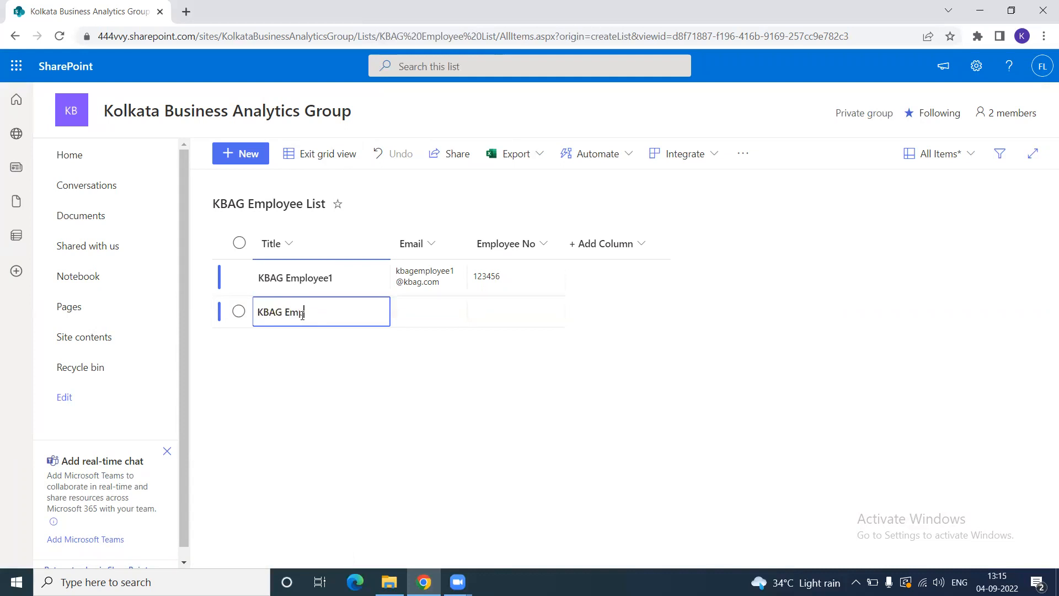
text(loyee2)
click(432, 313)
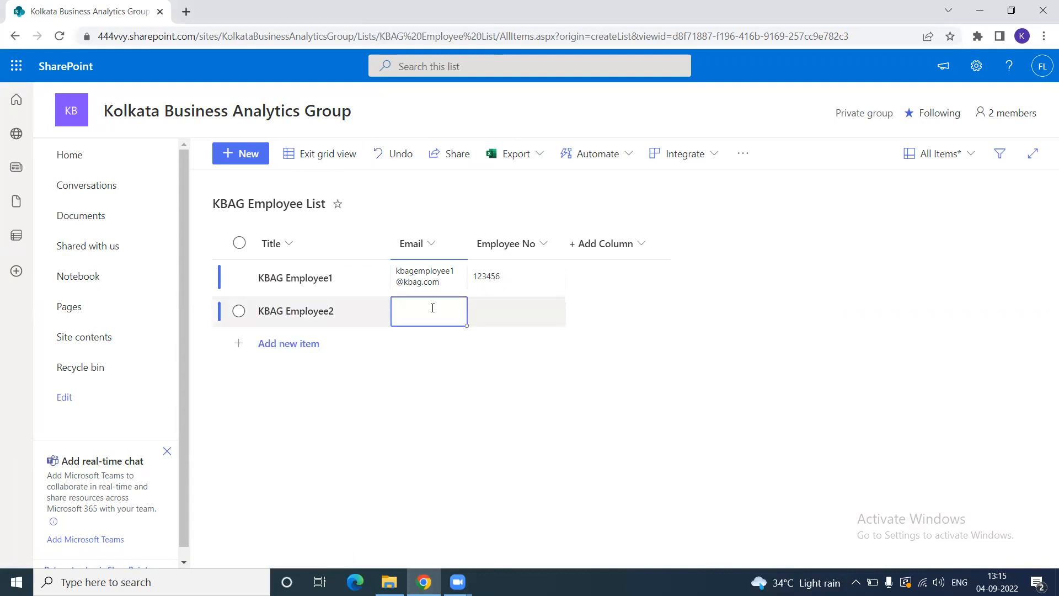
click(446, 282)
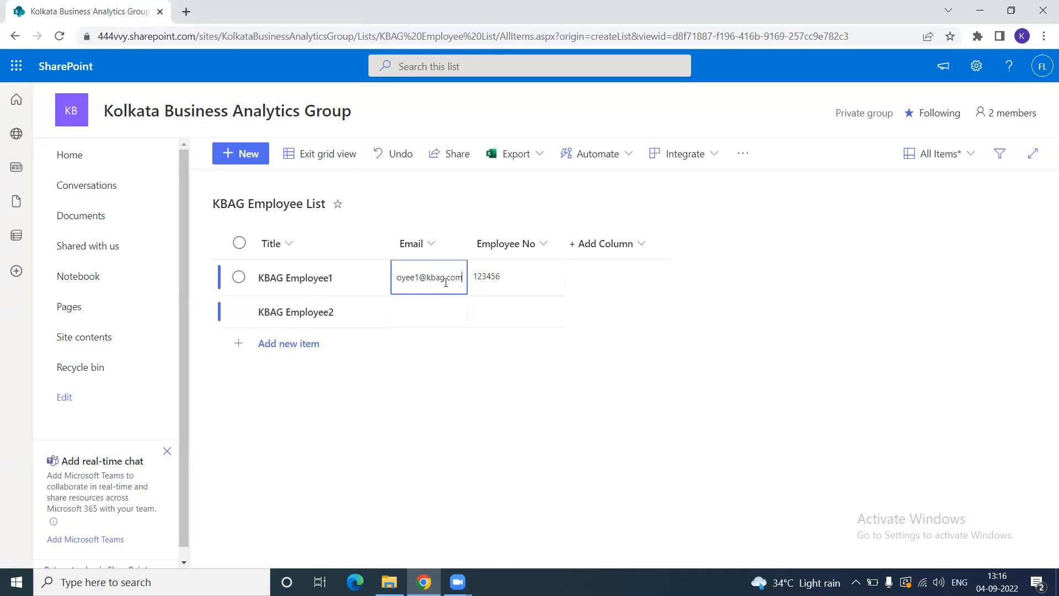
key(ctrl+a)
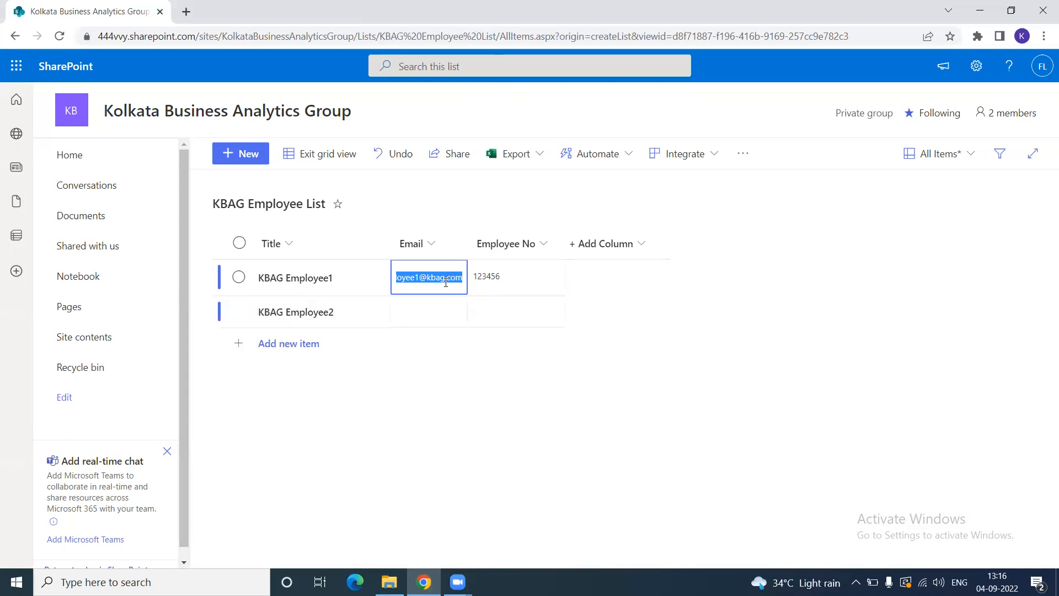
click(420, 313)
key(ctrl+v)
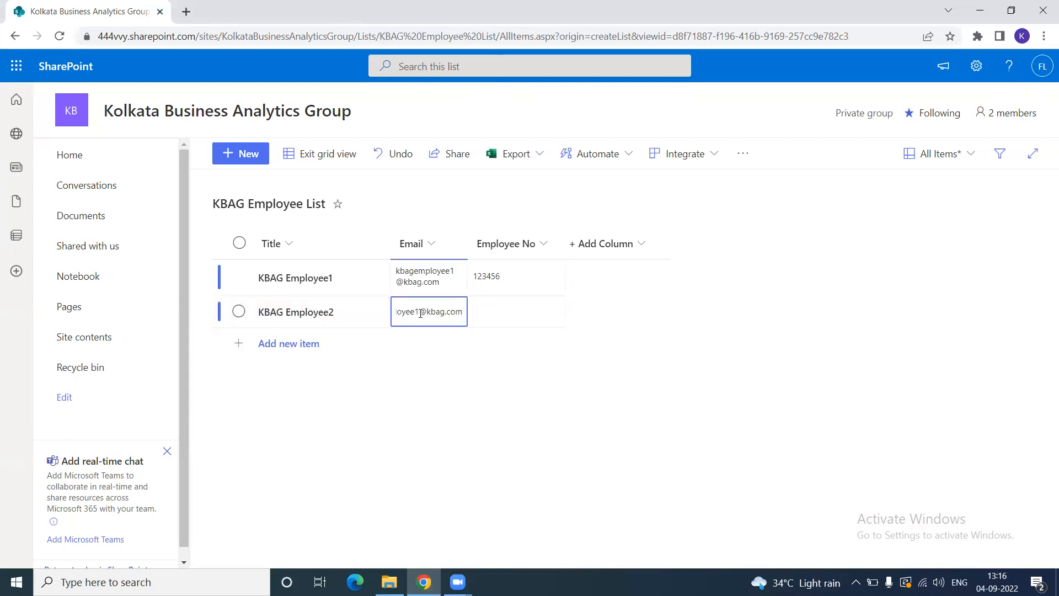
- Give KBAG Employee2 Employee No 234567 and select its row
click(512, 391)
click(488, 314)
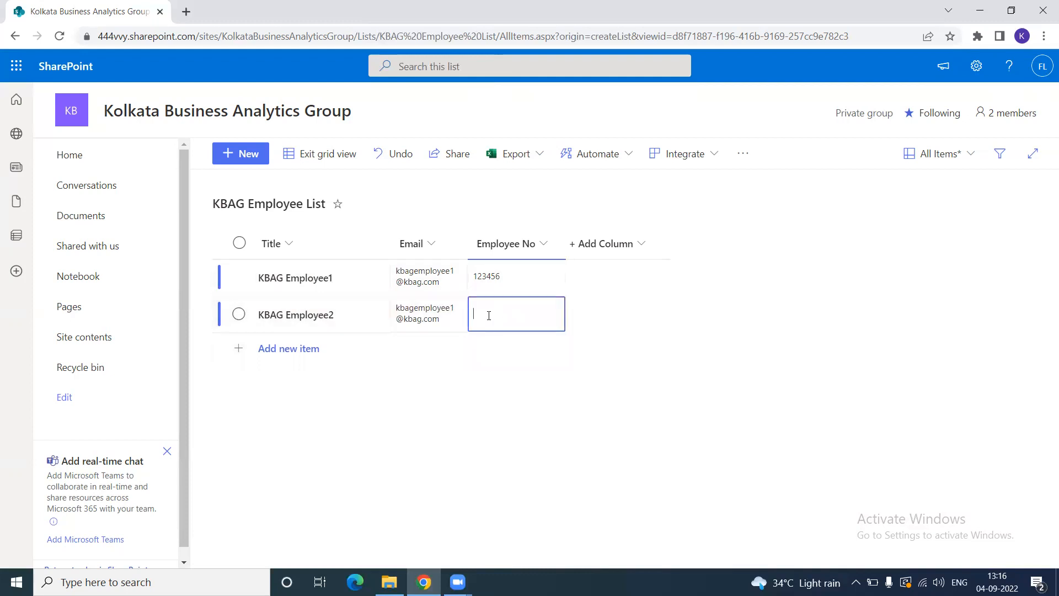
text(234567)
click(523, 416)
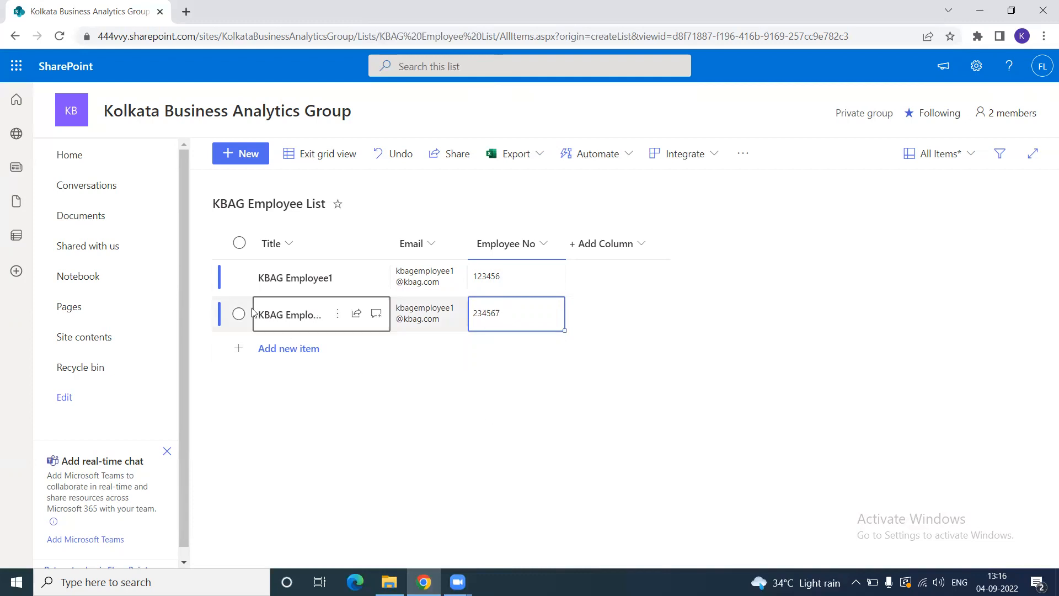
click(218, 316)
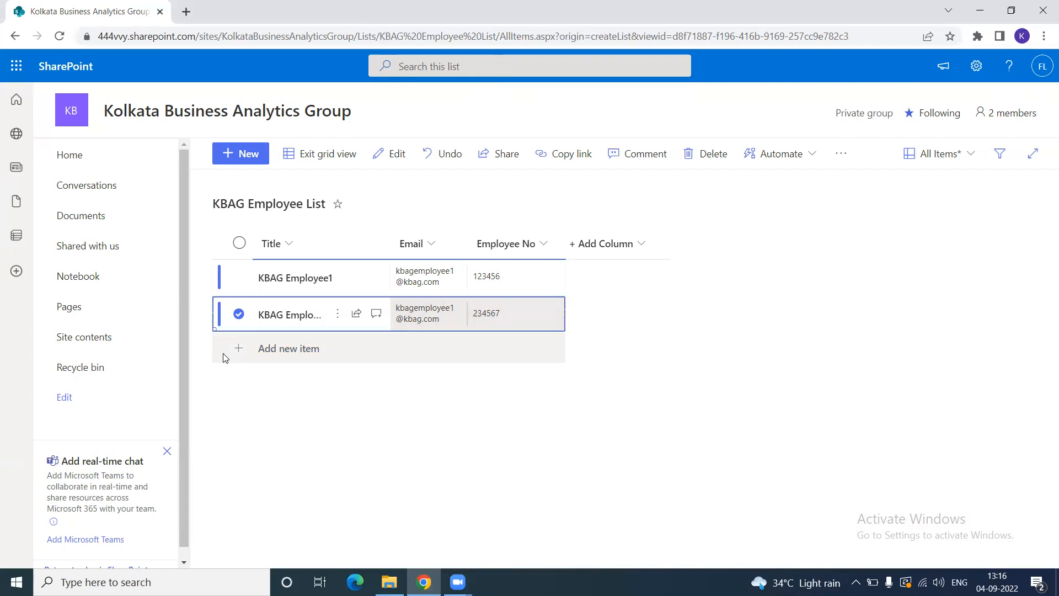
- Add a third row and paste KBAG Employee2's values into it
click(279, 348)
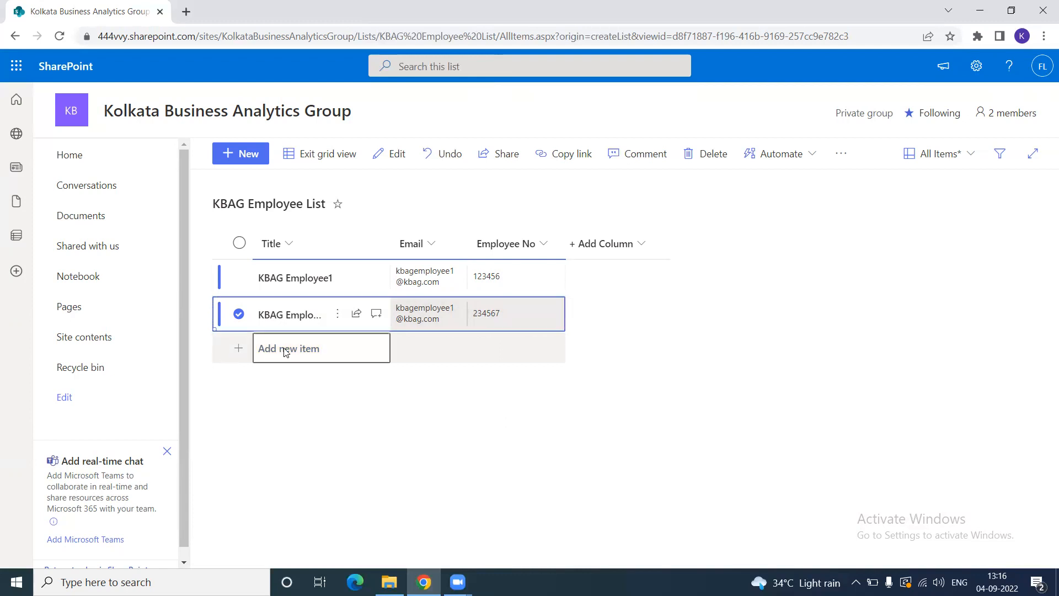
click(217, 351)
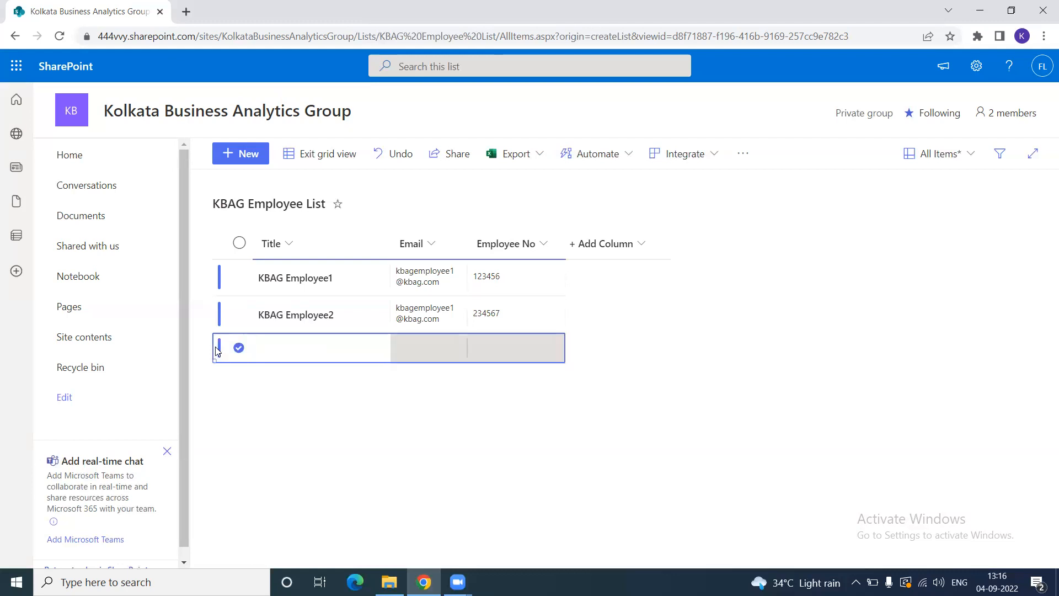
key(ctrl+v)
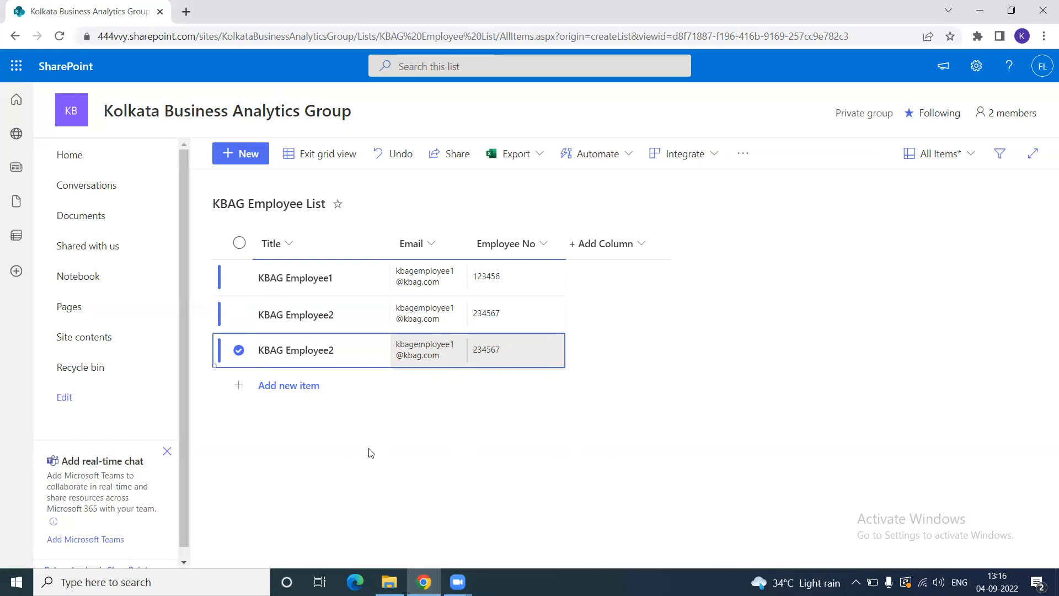
- Exit grid view, returning the list to its normal three-item view
click(306, 154)
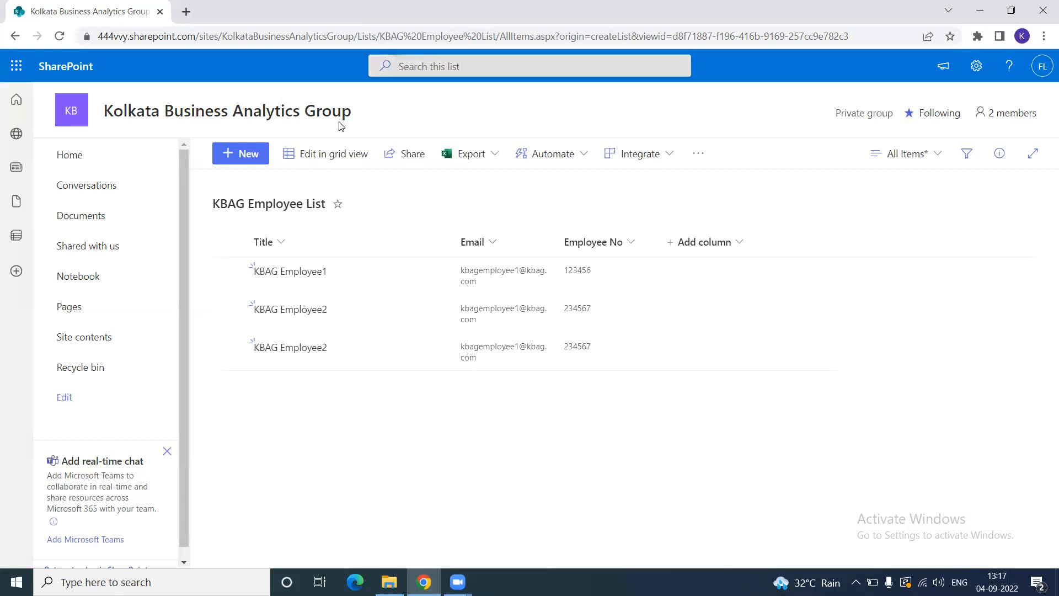
click(355, 36)
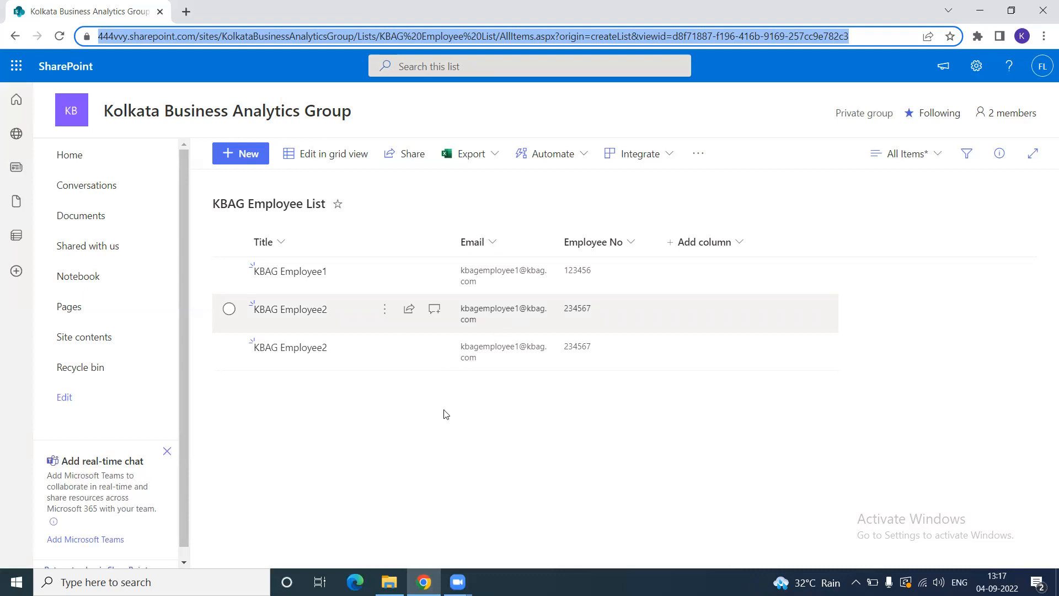
click(417, 465)
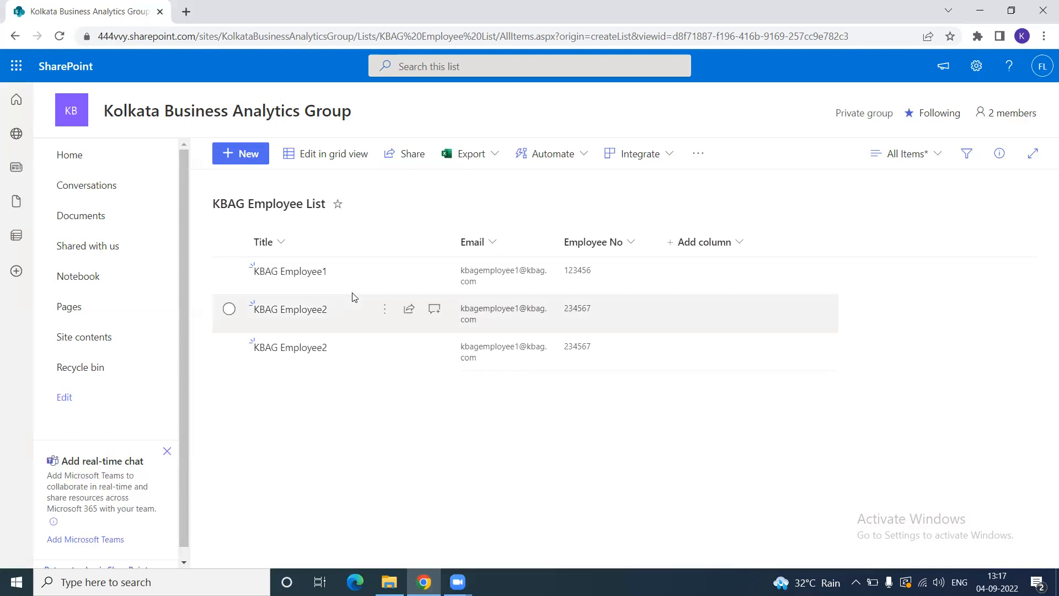
- Copy a shareable link to the list's new-item form
click(243, 154)
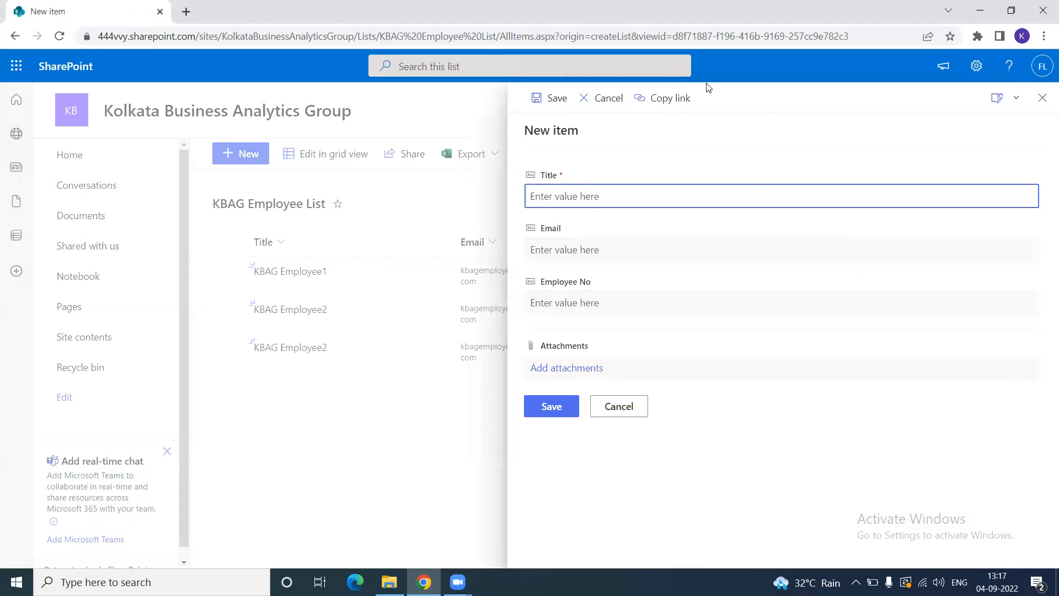
click(669, 101)
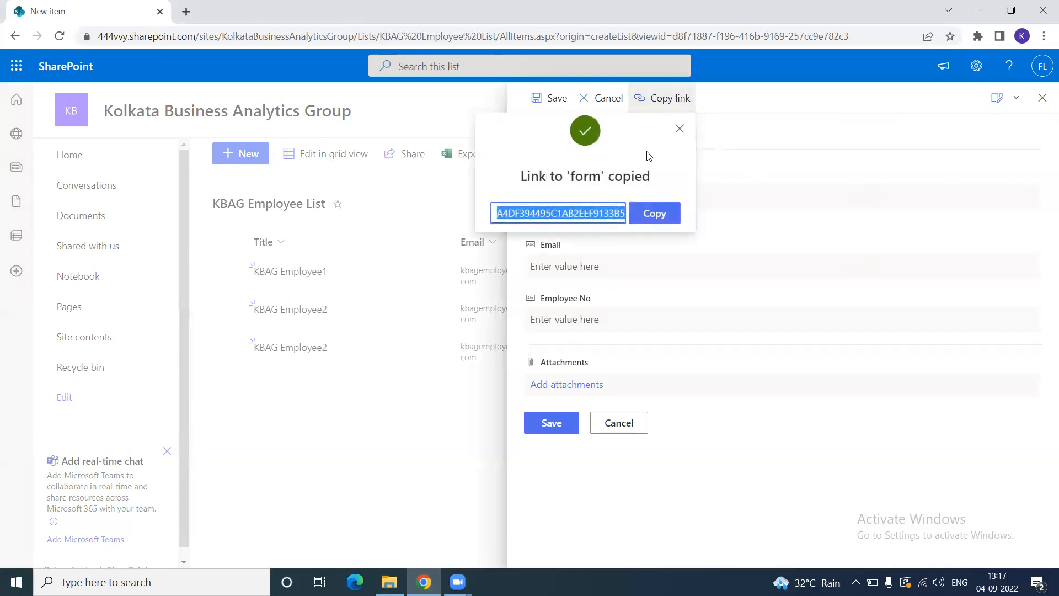
click(651, 215)
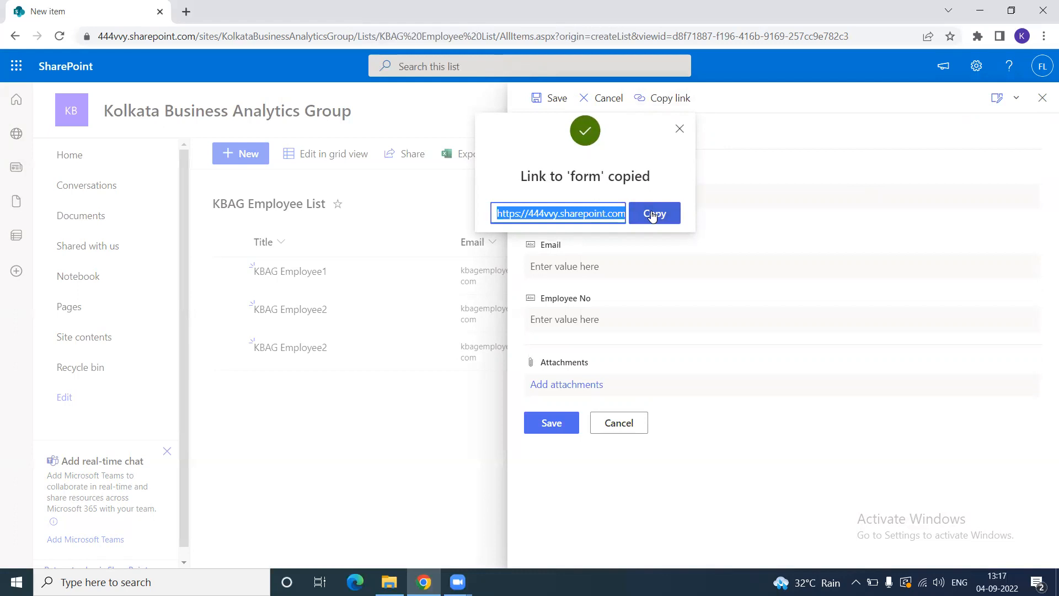